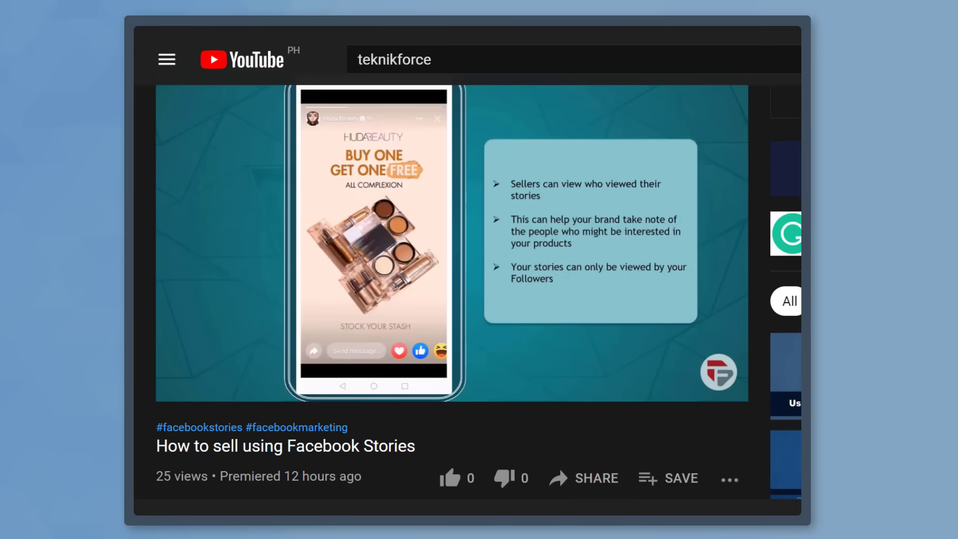
- Give a thumbs-up to the YouTube video about selling with Facebook Stories
click(451, 478)
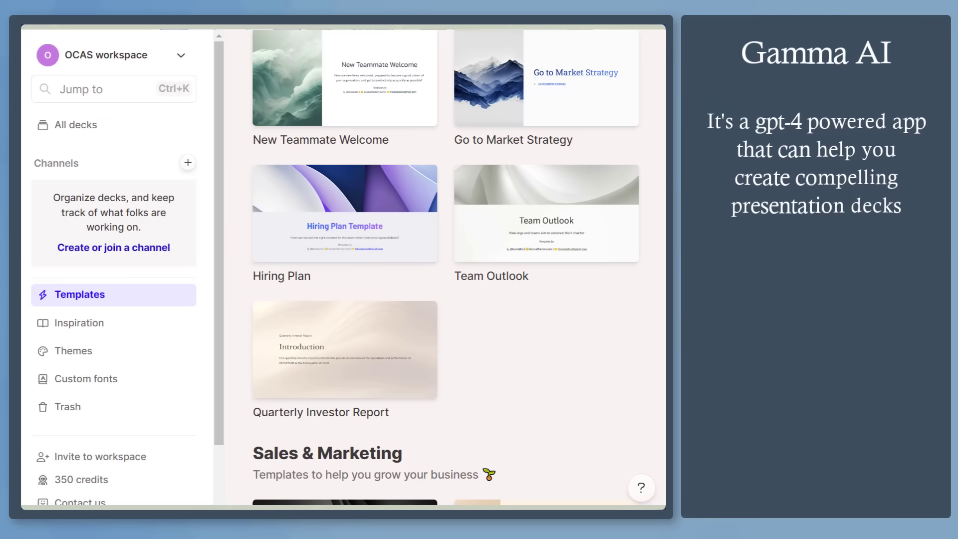
scroll(445, 269, up, 2)
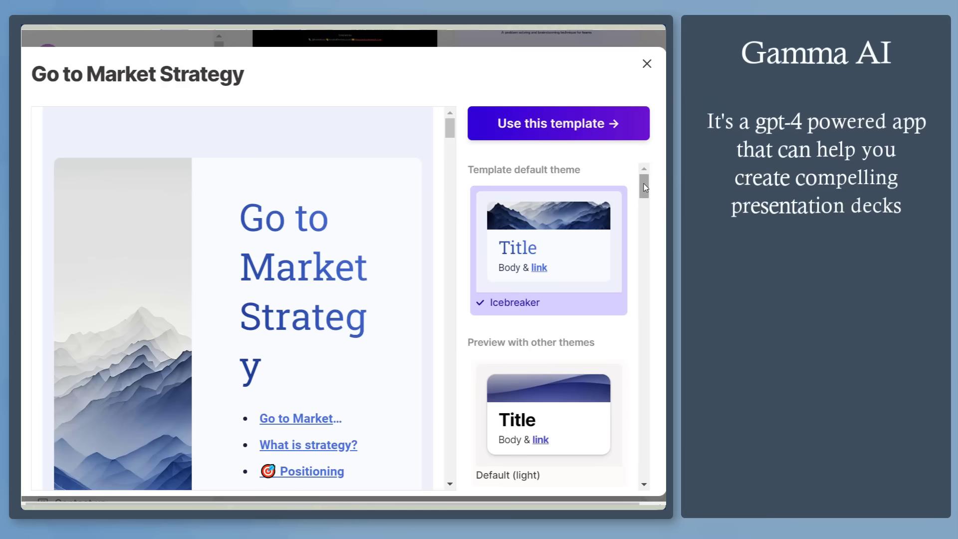
drag(643, 191, 642, 207)
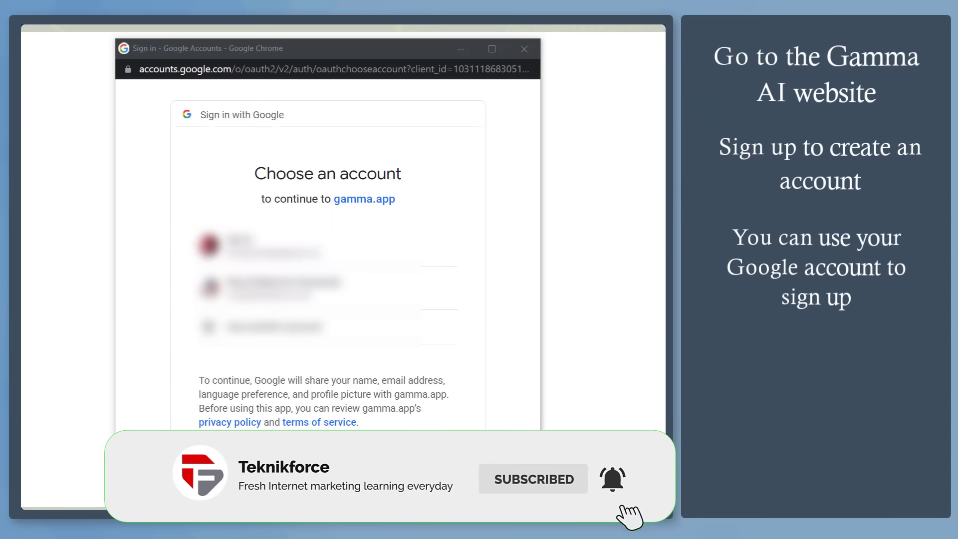
- Sign in to Gamma using the first listed Google account
click(369, 254)
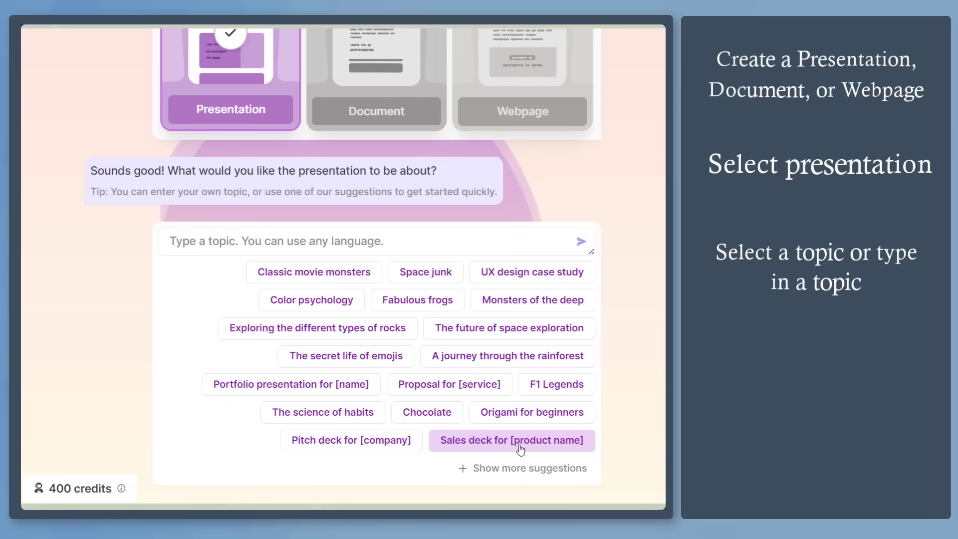
- Pick the 'Sales deck for [product name]' topic, regenerate the outline, and accept it
click(520, 446)
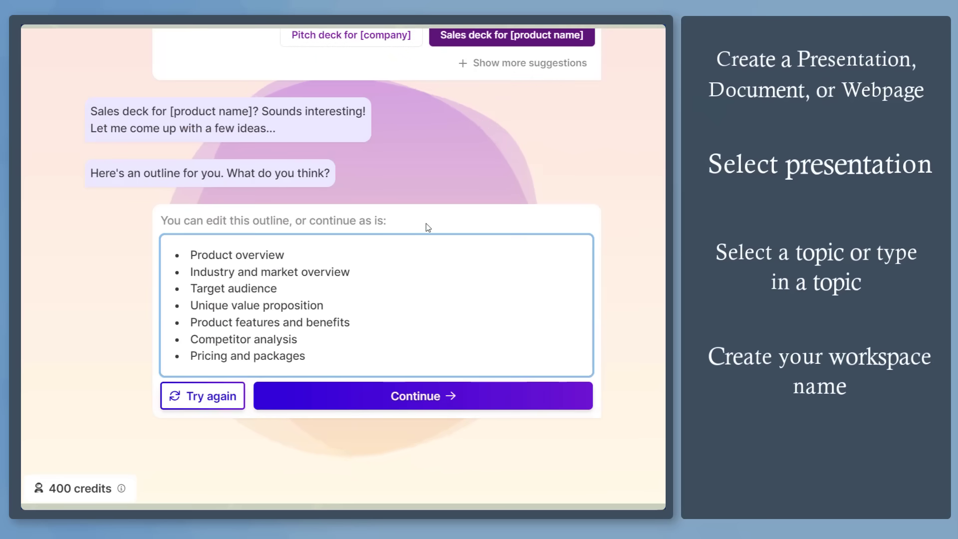
click(225, 396)
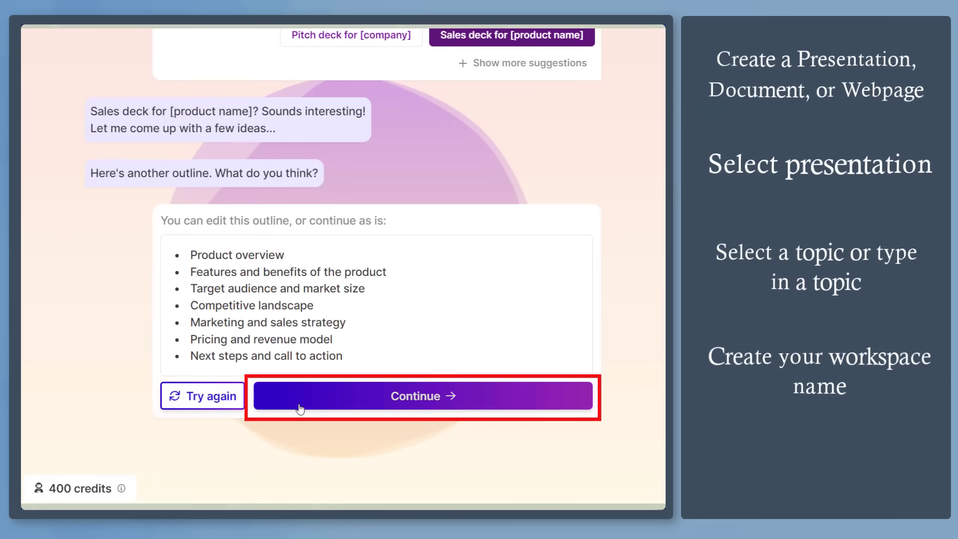
click(300, 408)
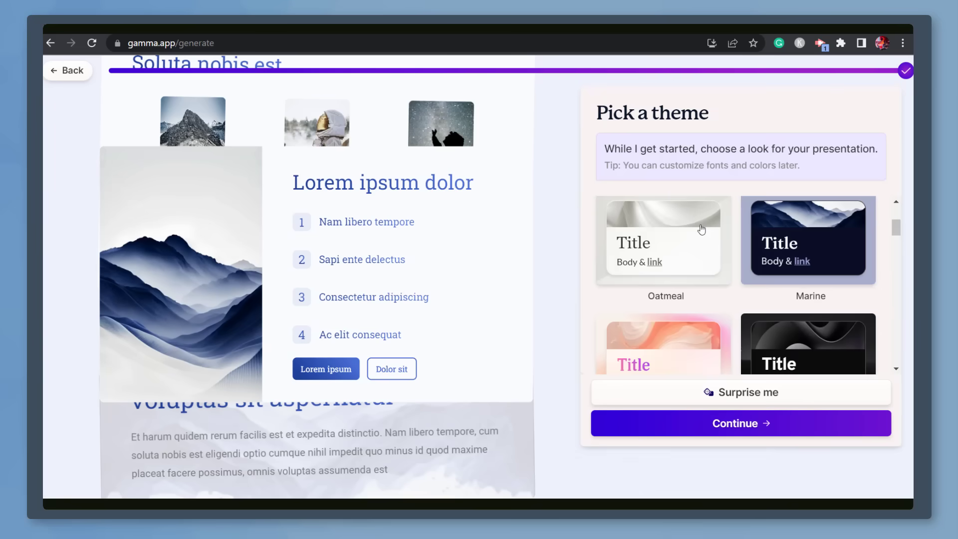
- Preview the Pearl and Soft Cloud themes, then generate the deck in Finesse
click(701, 230)
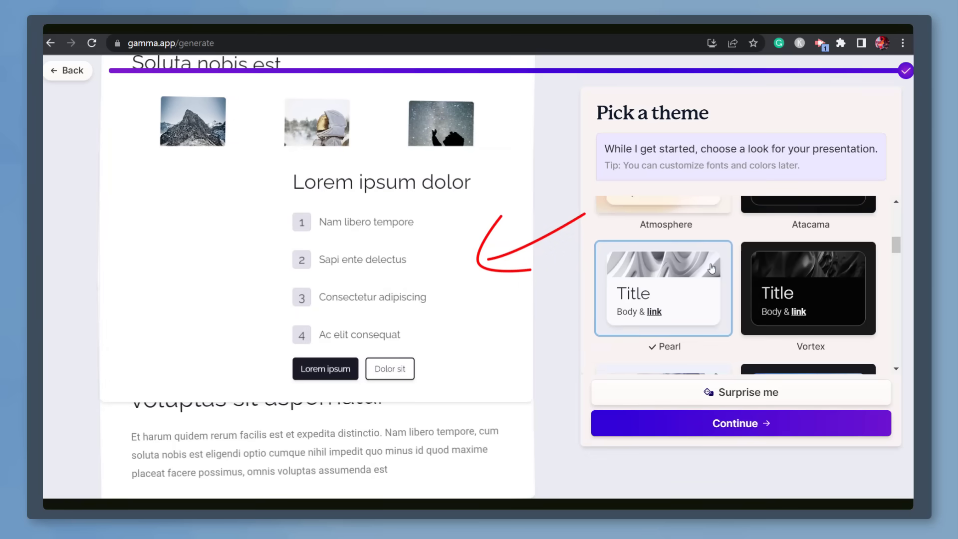
scroll(711, 267, down, 3)
click(649, 317)
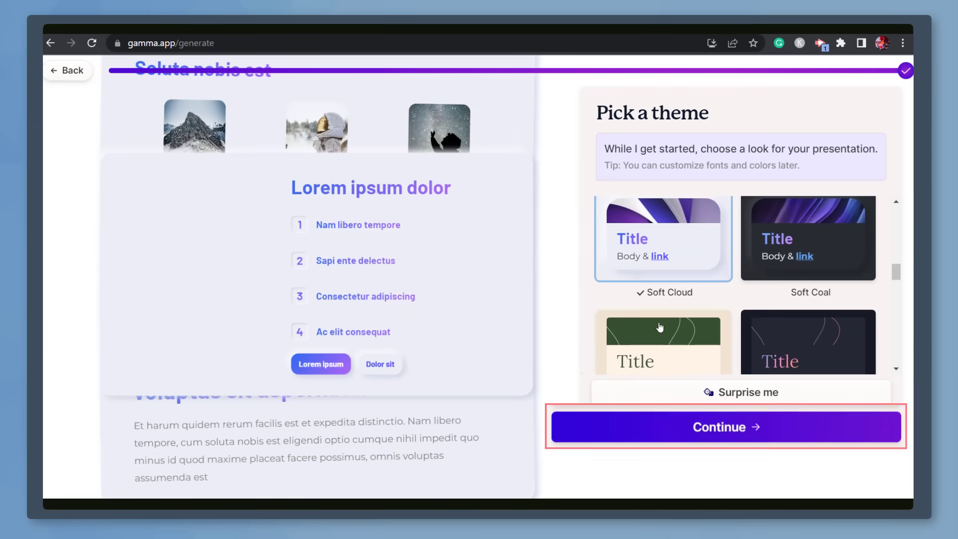
scroll(659, 326, down, 3)
click(664, 289)
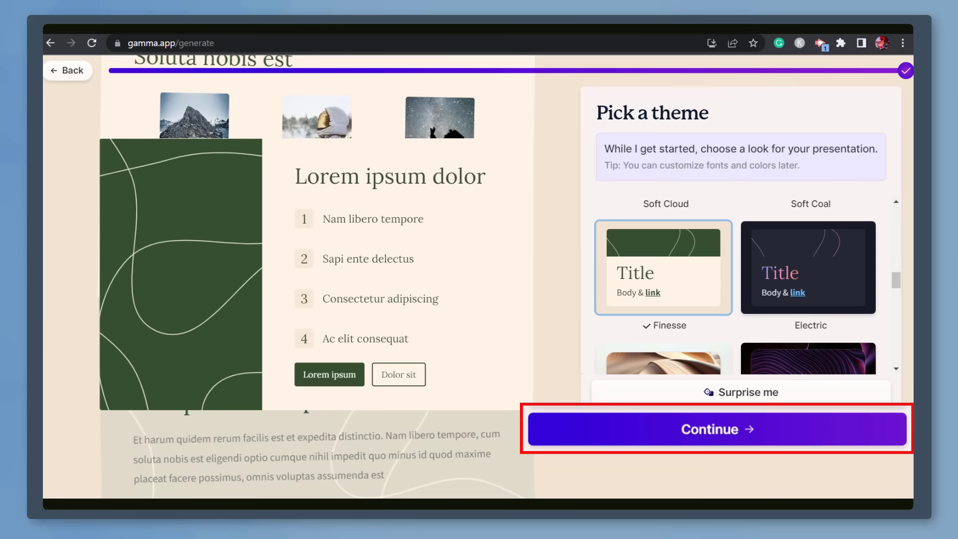
click(717, 429)
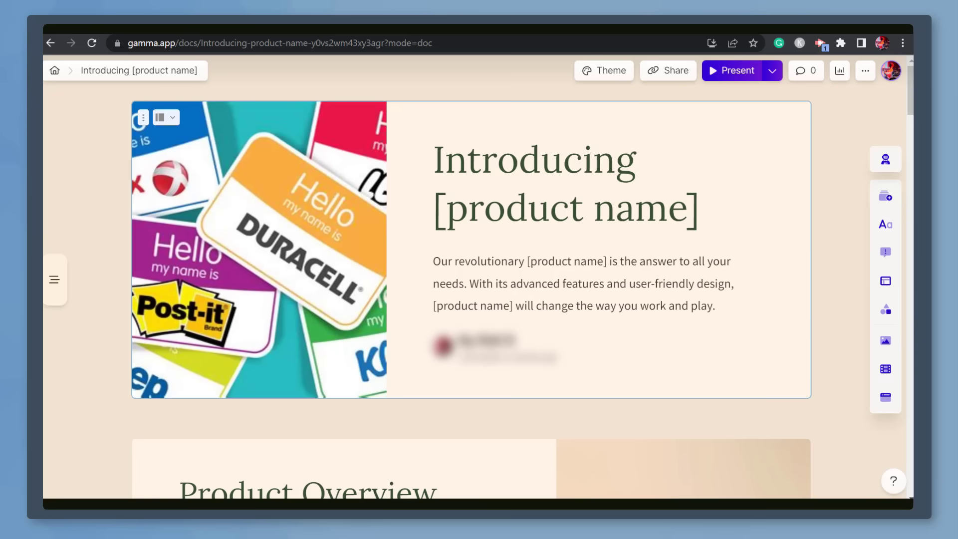
- Change the title, both intro-paragraph and Product Overview item 1 placeholders to 'Arabica'
drag(435, 208, 698, 208)
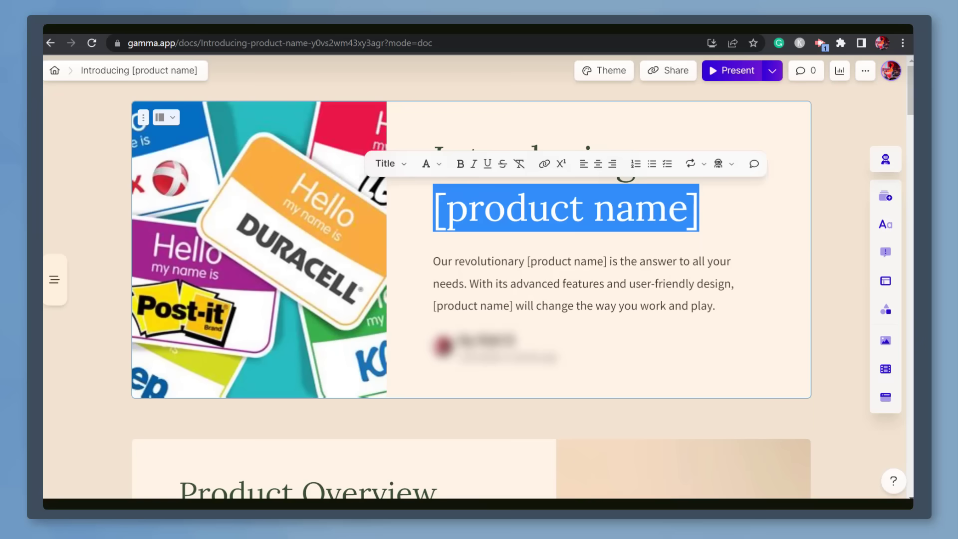
text(Arabica)
drag(527, 261, 606, 261)
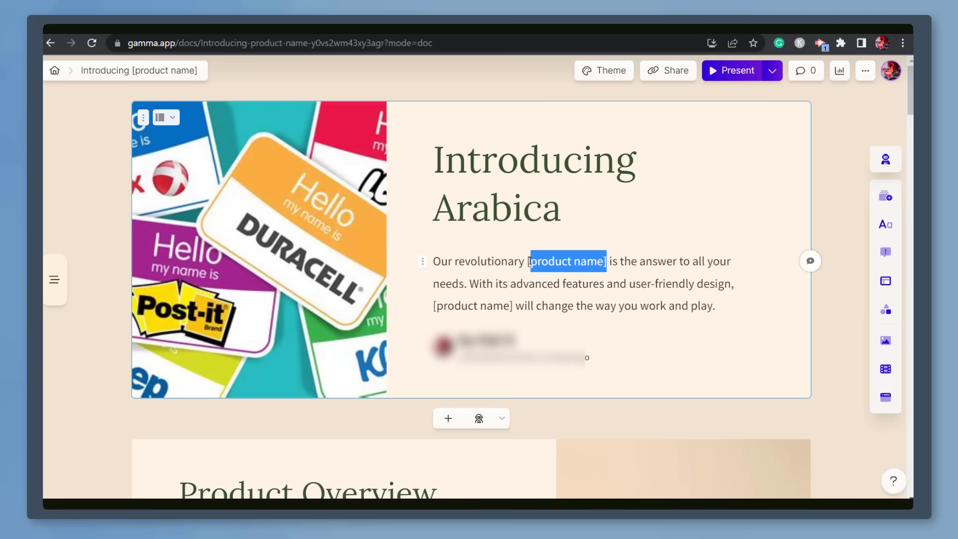
text(Arabica)
double_click(713, 284)
text(Arabica)
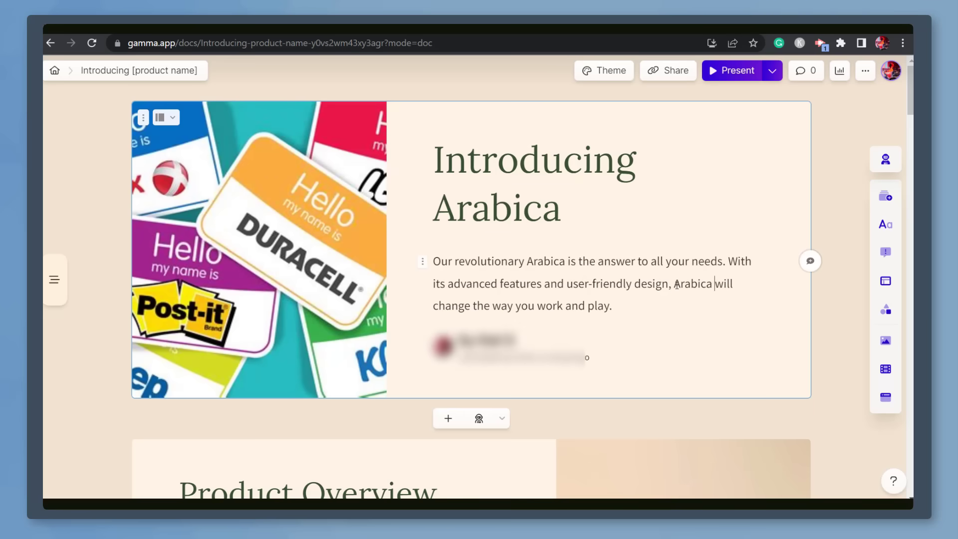
scroll(479, 299, down, 5)
double_click(262, 225)
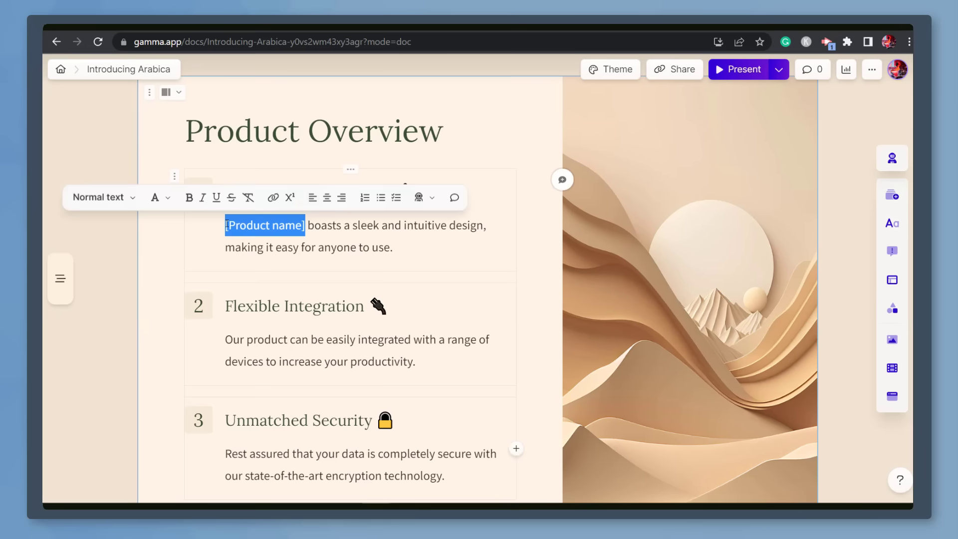
text(Arabica)
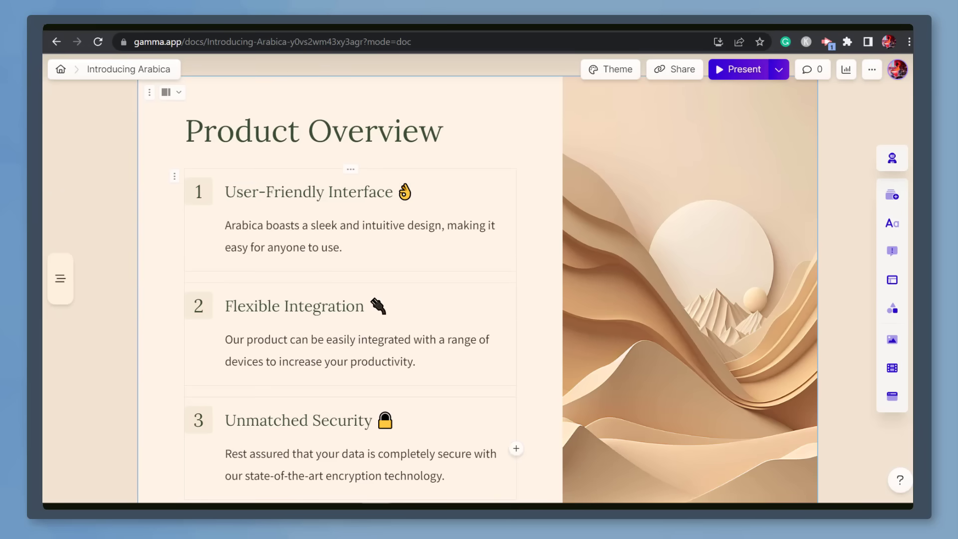
scroll(479, 300, down, 5)
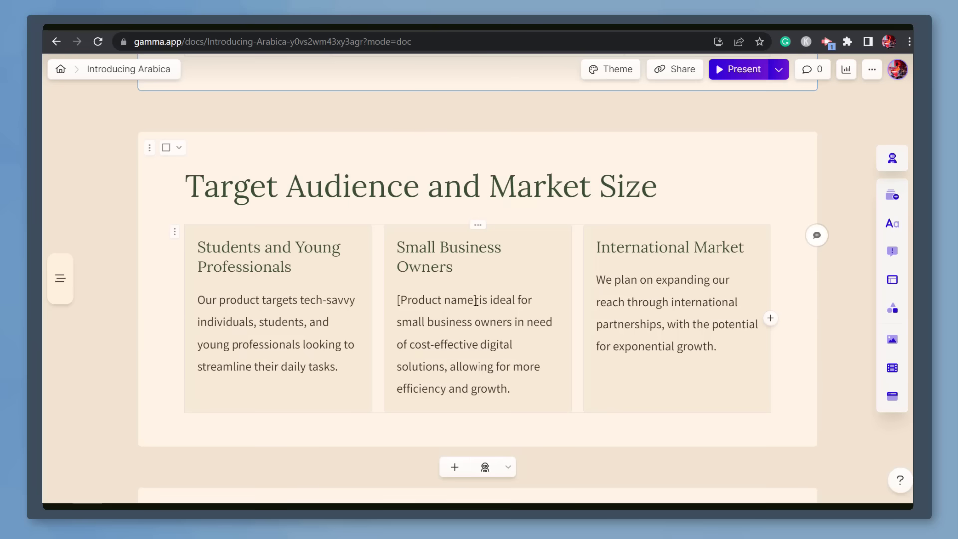
- Replace [Product name] in Target Audience and the Competitive Landscape table header with 'Arabica'
drag(477, 300, 408, 304)
text(Arabica)
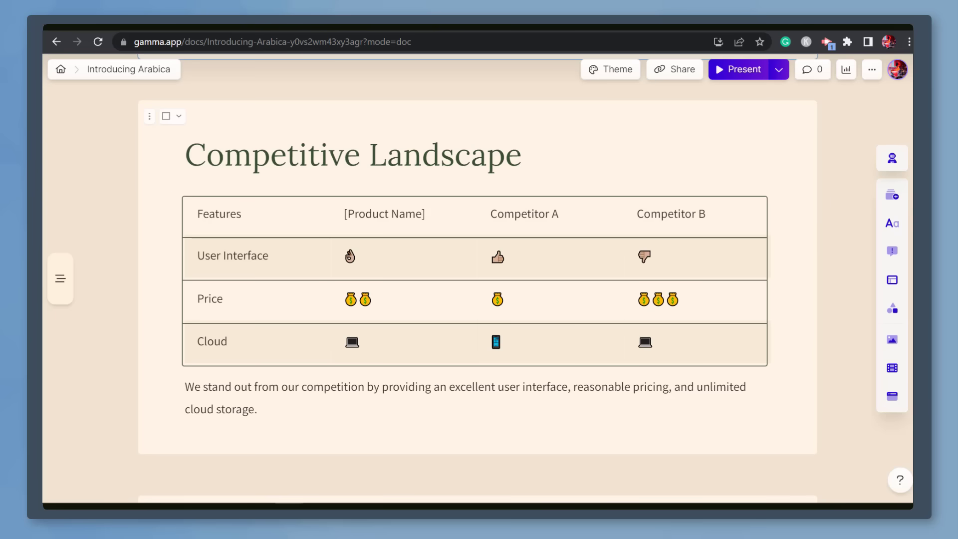
mouse_move(475, 280)
drag(372, 214, 343, 214)
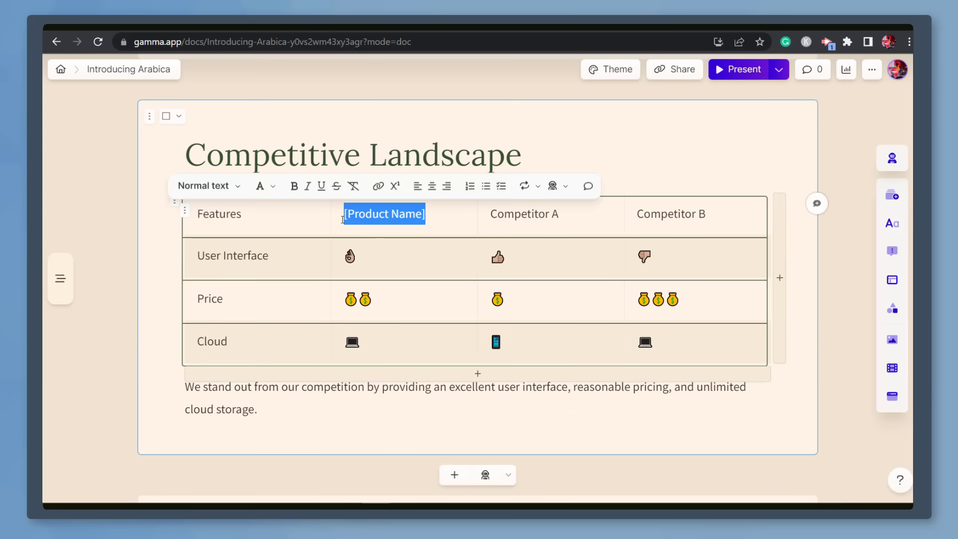
text(Arabica)
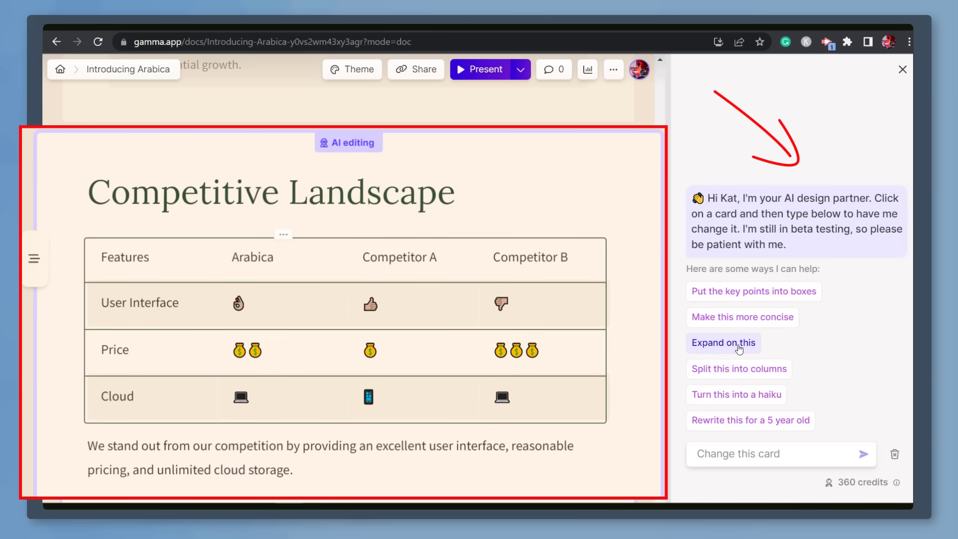
- Apply the AI-expanded Competitive Landscape card and give Next Steps a random header image
click(722, 342)
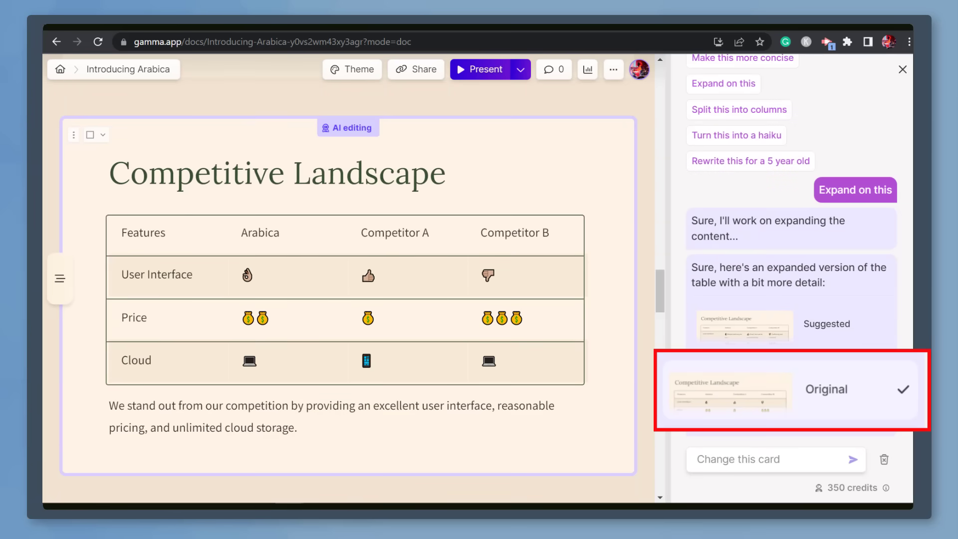
click(791, 323)
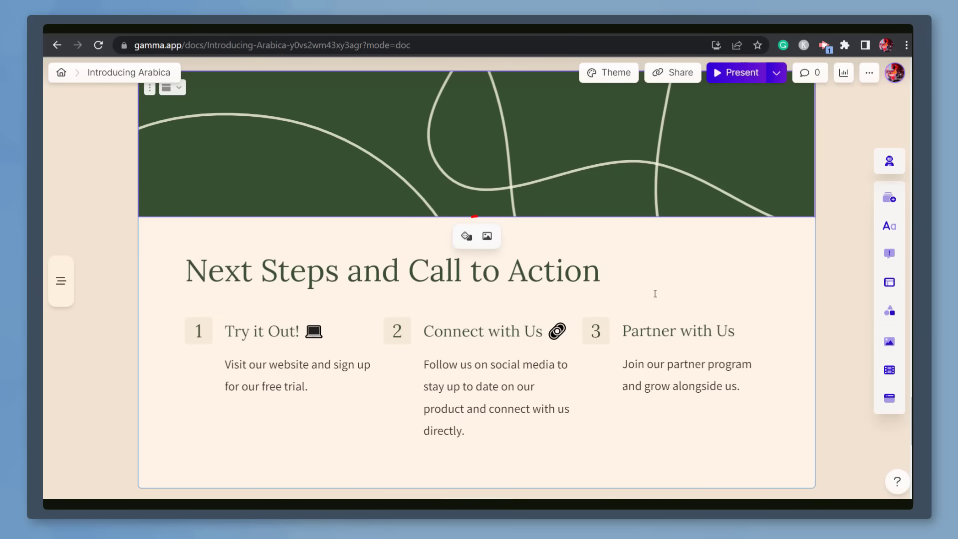
mouse_move(466, 236)
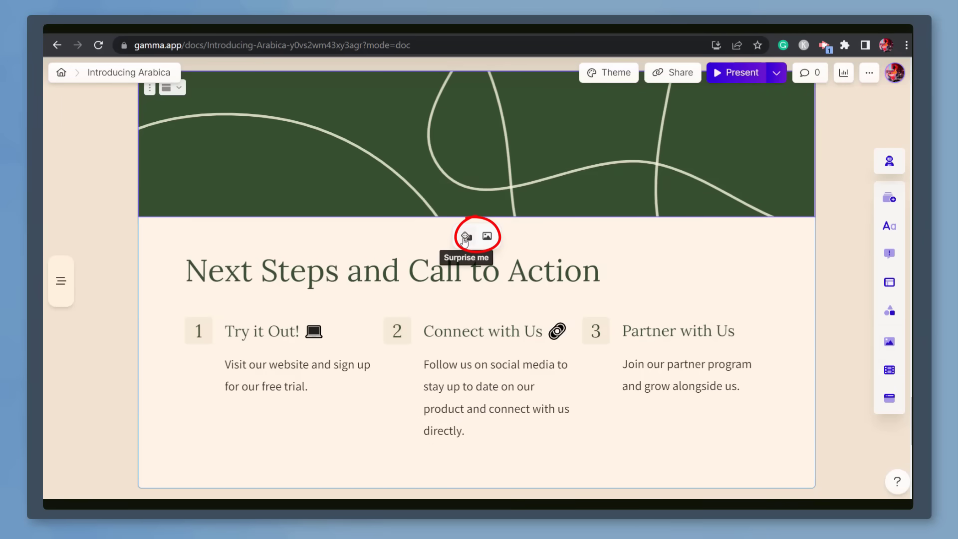
click(465, 237)
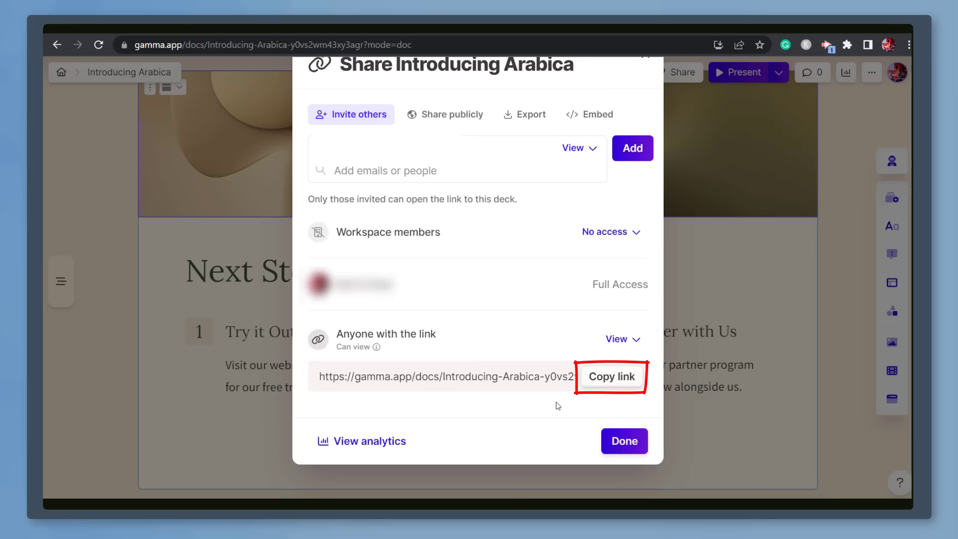
- Copy the Introducing Arabica share link and review its viewing analytics
click(604, 381)
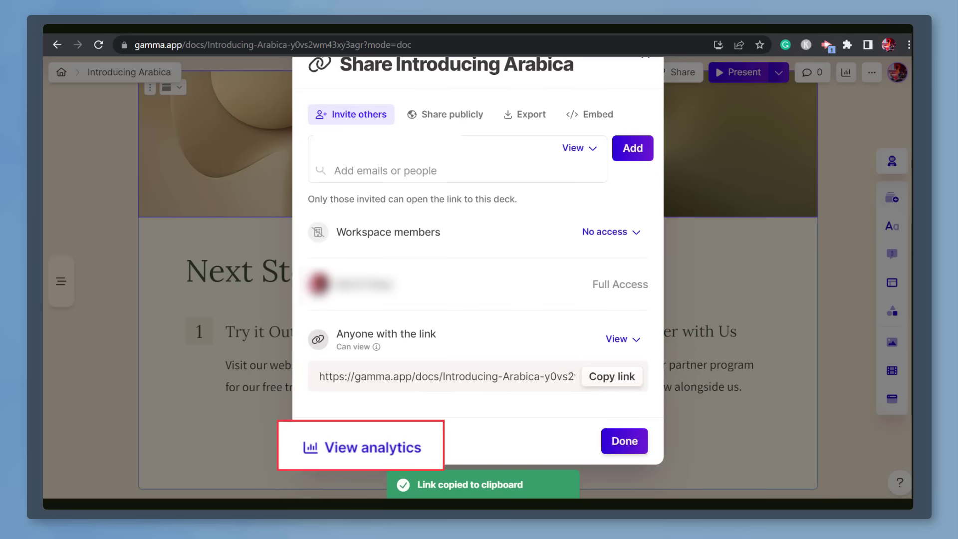
click(361, 446)
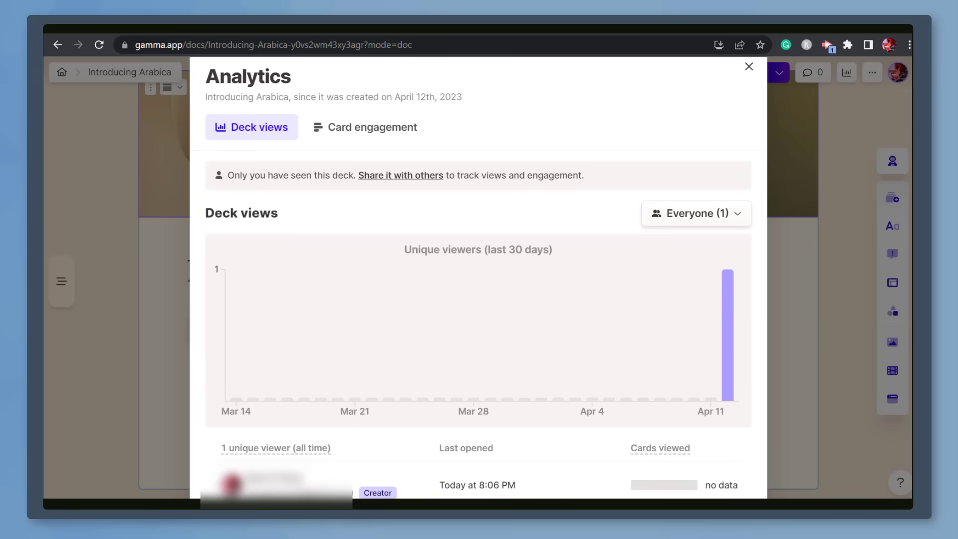
click(749, 67)
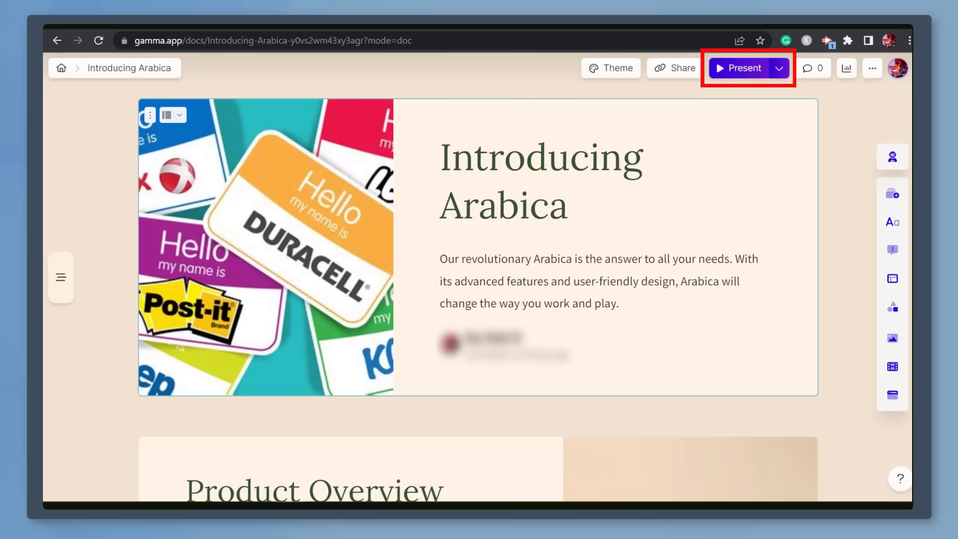
- Present Introducing Arabica as slides and advance to the first Product Overview point
click(738, 68)
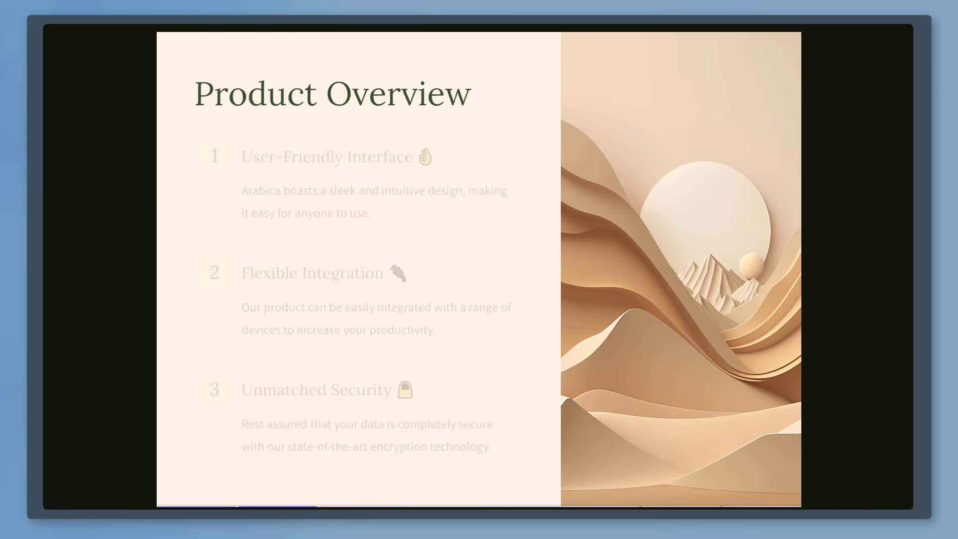
key(Right)
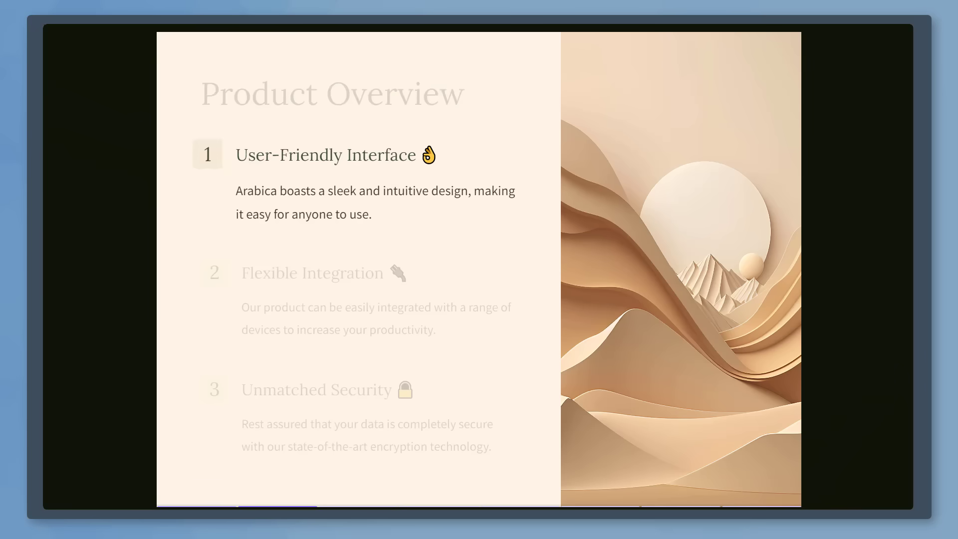